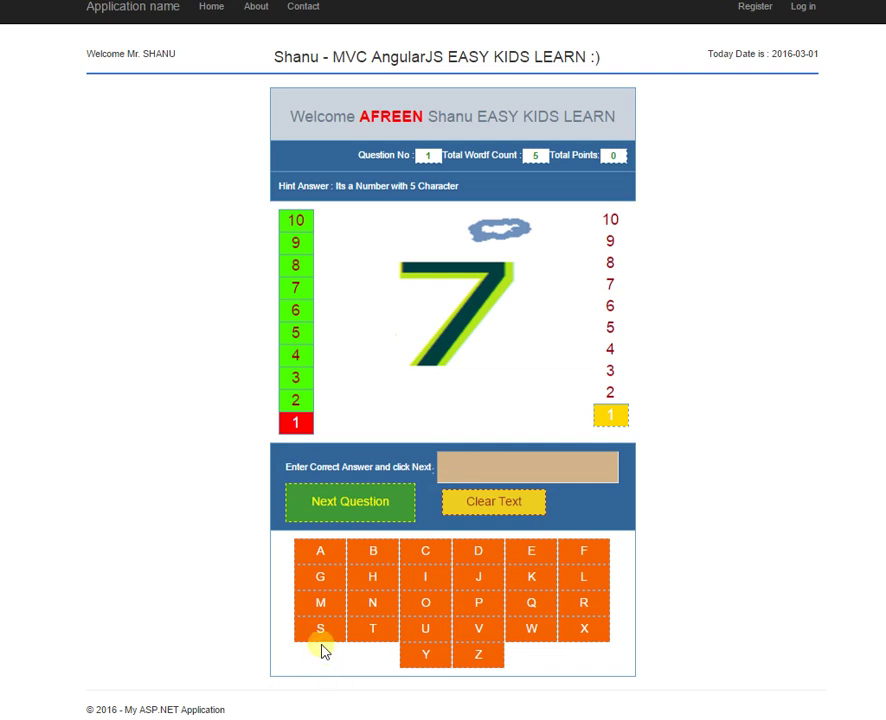
Enter S as the first letter of the answer for the picture of 7.
click(325, 636)
Spell SEVEN for the picture of 7, submit it and accept the 20-point result.
click(533, 552)
click(494, 634)
click(540, 557)
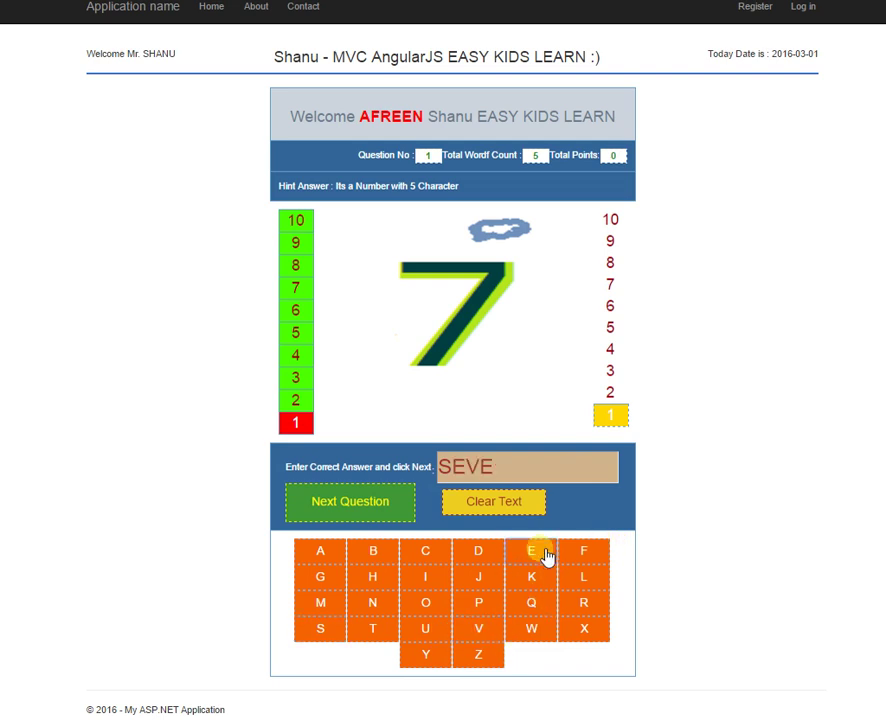
click(382, 605)
click(378, 509)
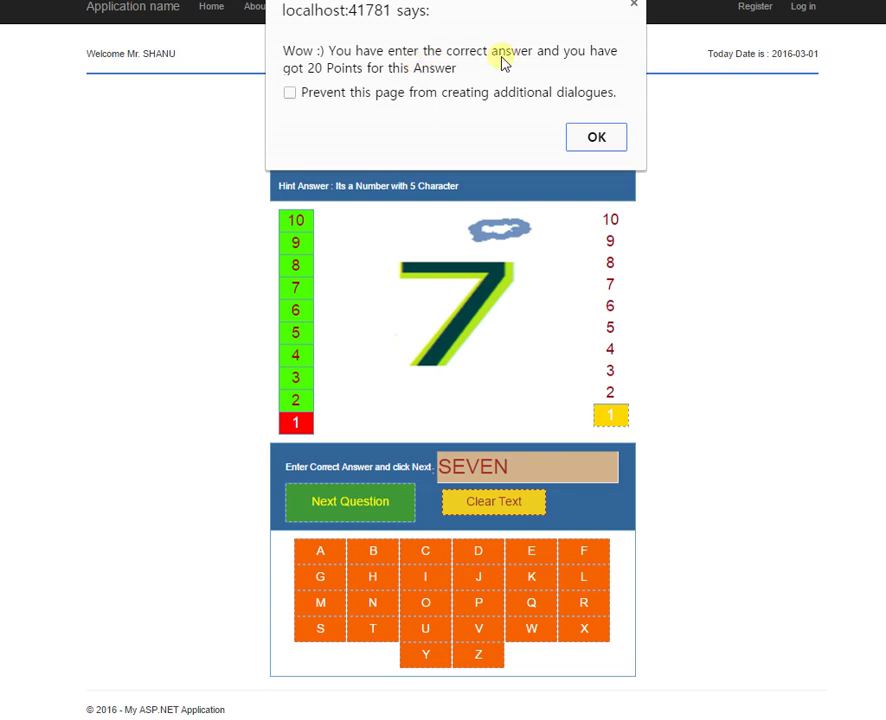
click(597, 139)
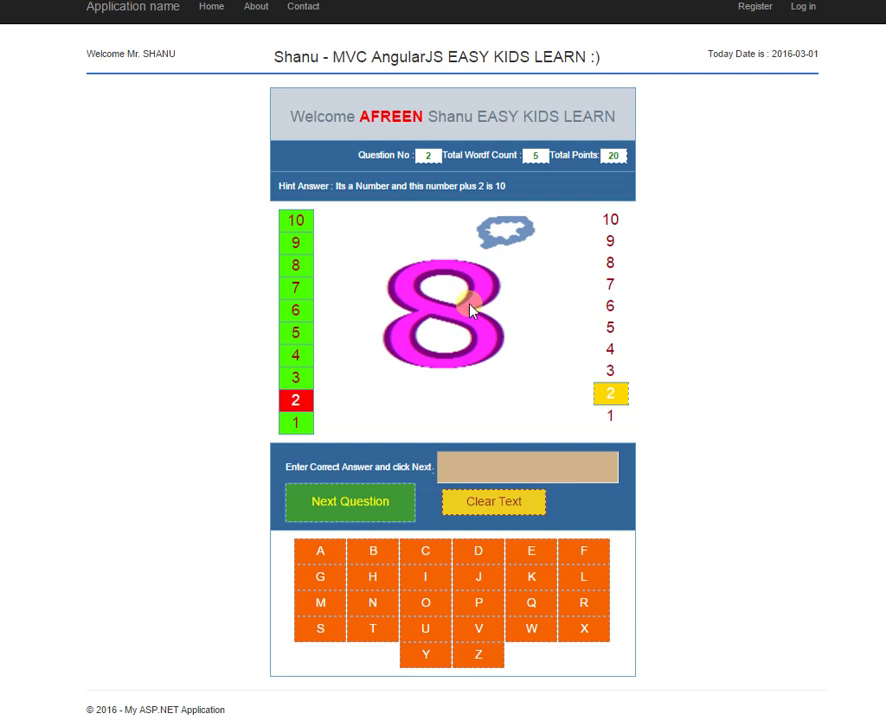
Submit EJHI as the answer for the picture of 8 and acknowledge the 10-point deduction.
click(532, 552)
click(465, 574)
click(368, 583)
click(433, 587)
click(377, 508)
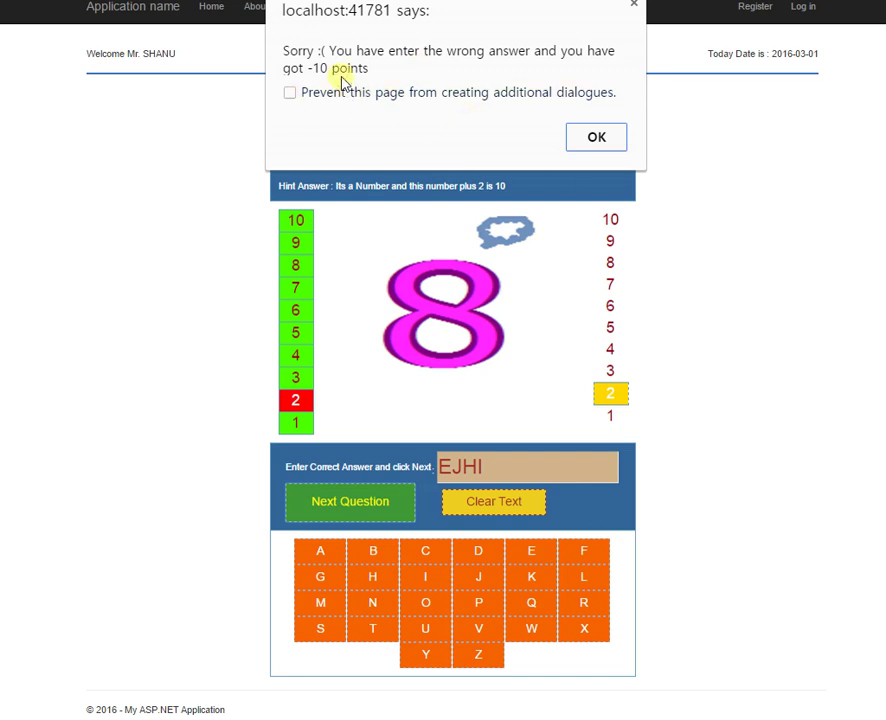
click(610, 142)
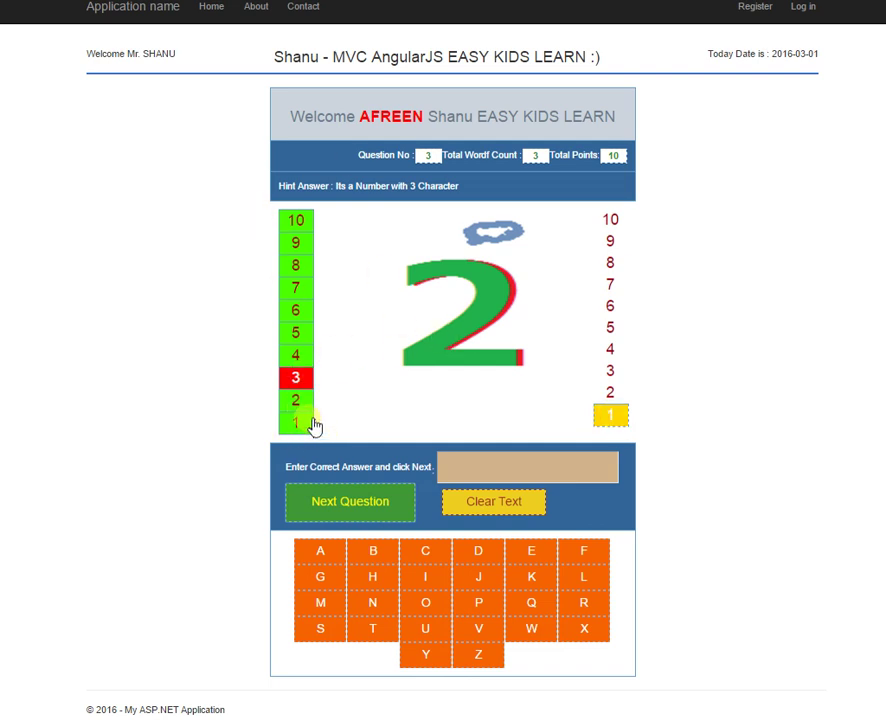
Highlight question 3's hint 'Its a Number with 3 Character', then go to the Log in page.
click(605, 414)
drag(338, 190, 483, 193)
click(386, 214)
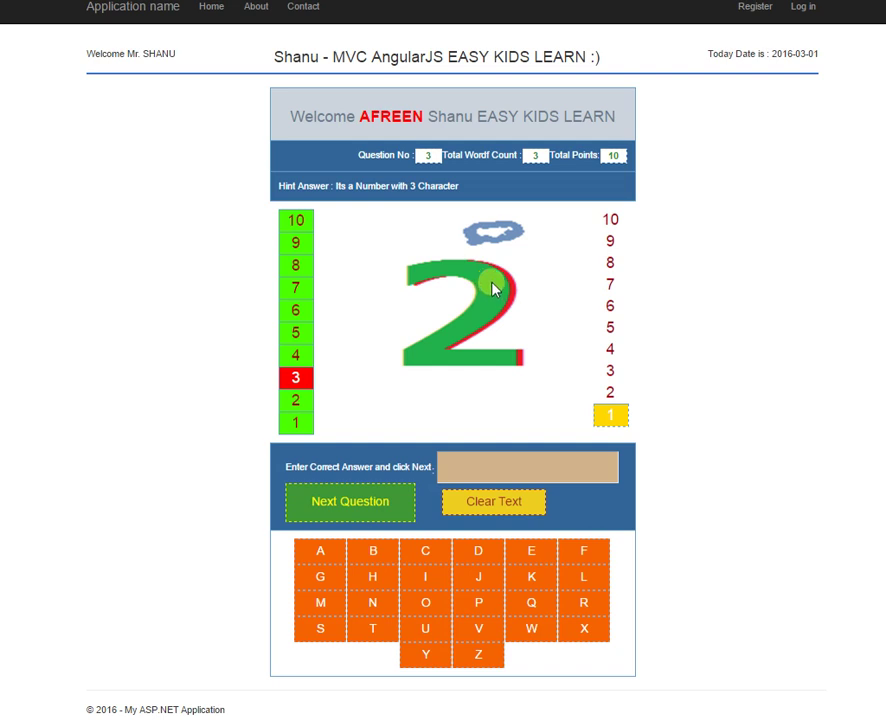
click(805, 8)
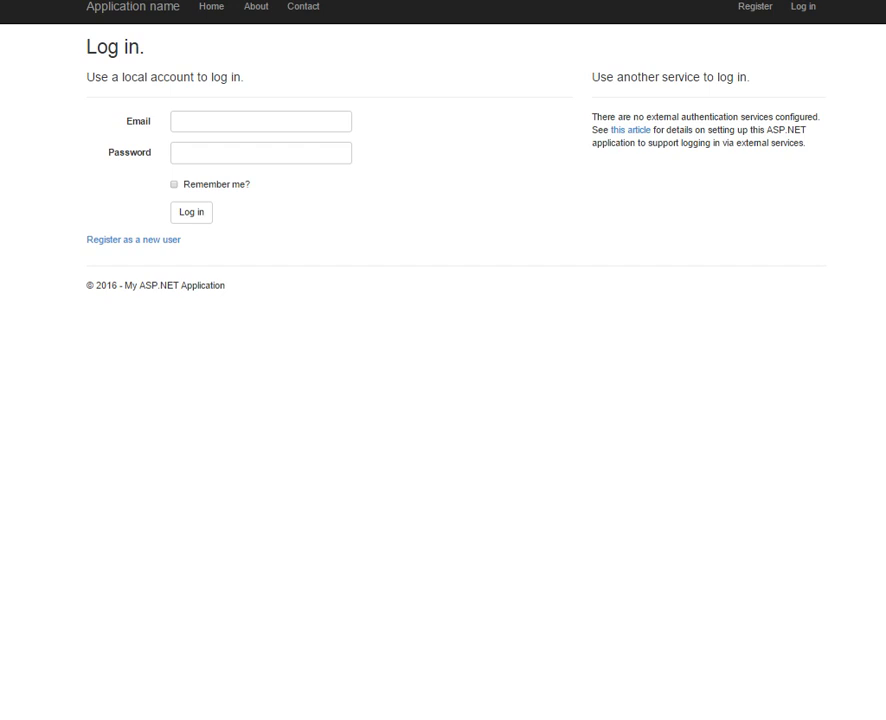
Copy the default admin UserName string from createRolesandUsers in Startup.cs.
key(alt+Tab)
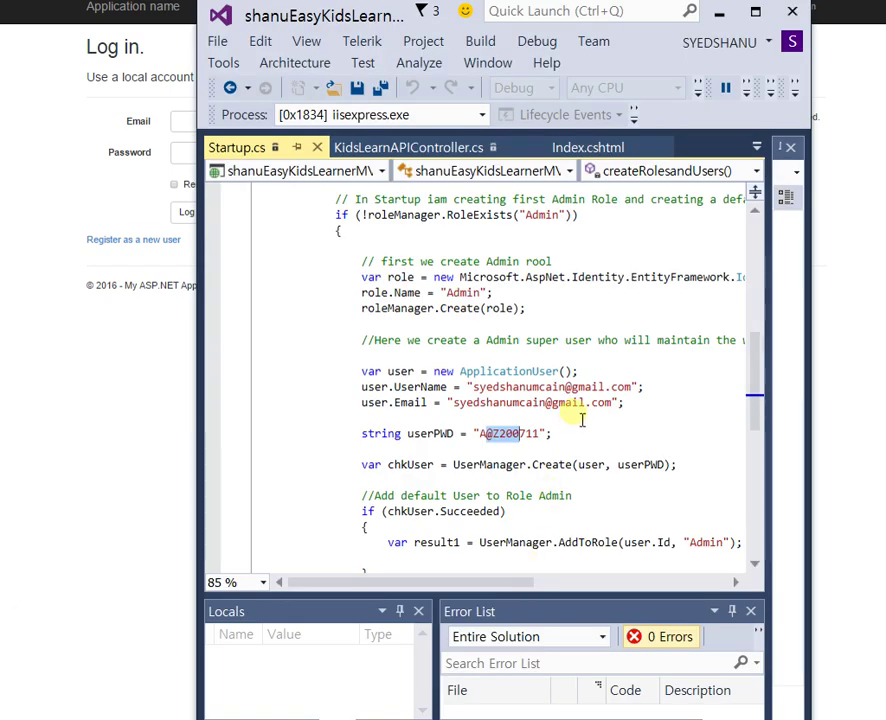
scroll(593, 382, up, 1)
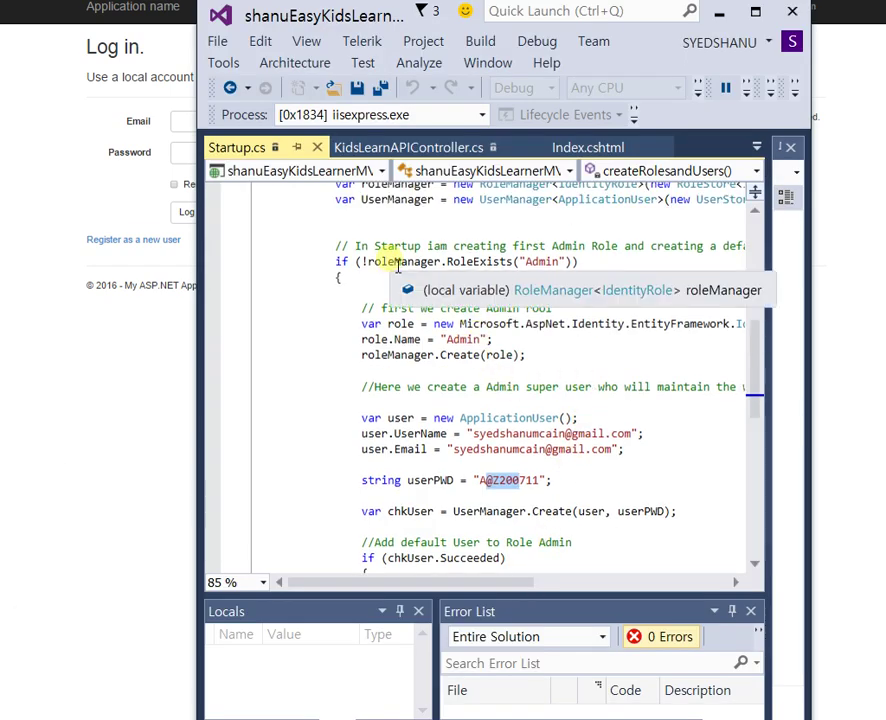
drag(389, 262, 566, 266)
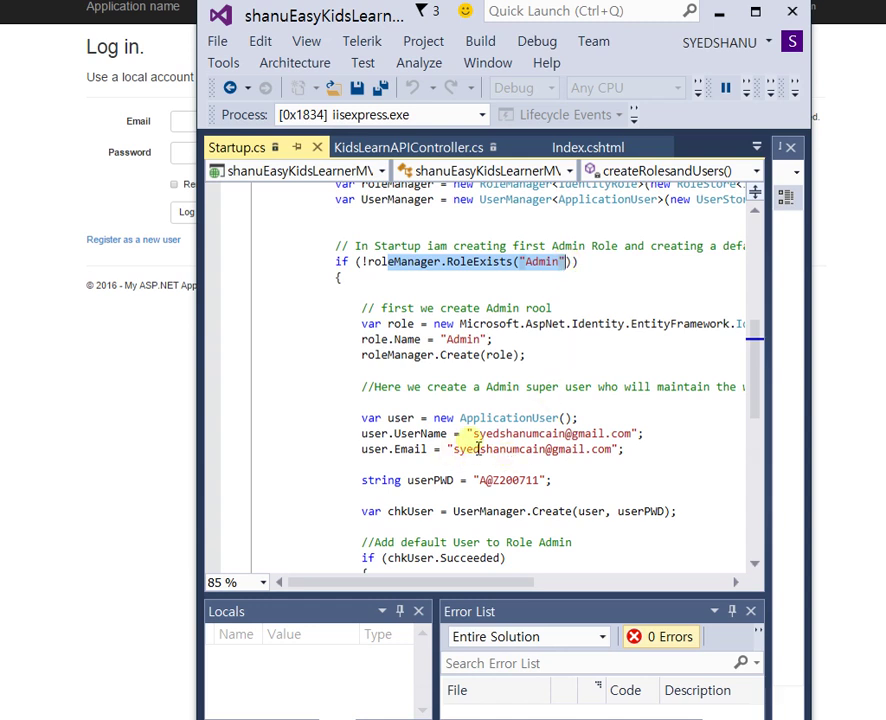
drag(474, 435, 642, 441)
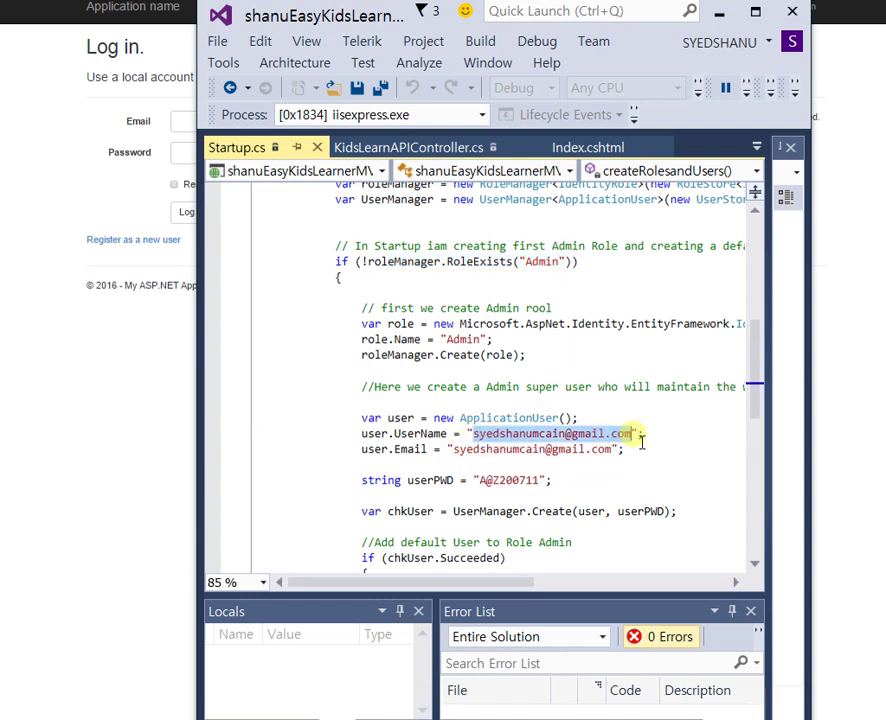
drag(479, 481, 548, 484)
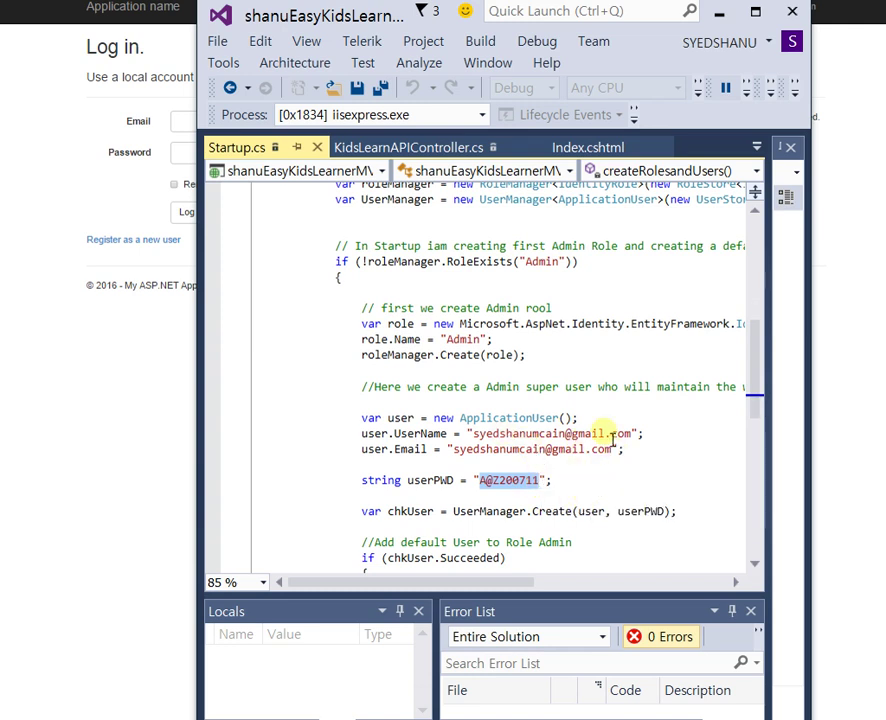
drag(473, 434, 640, 449)
key(ctrl+c)
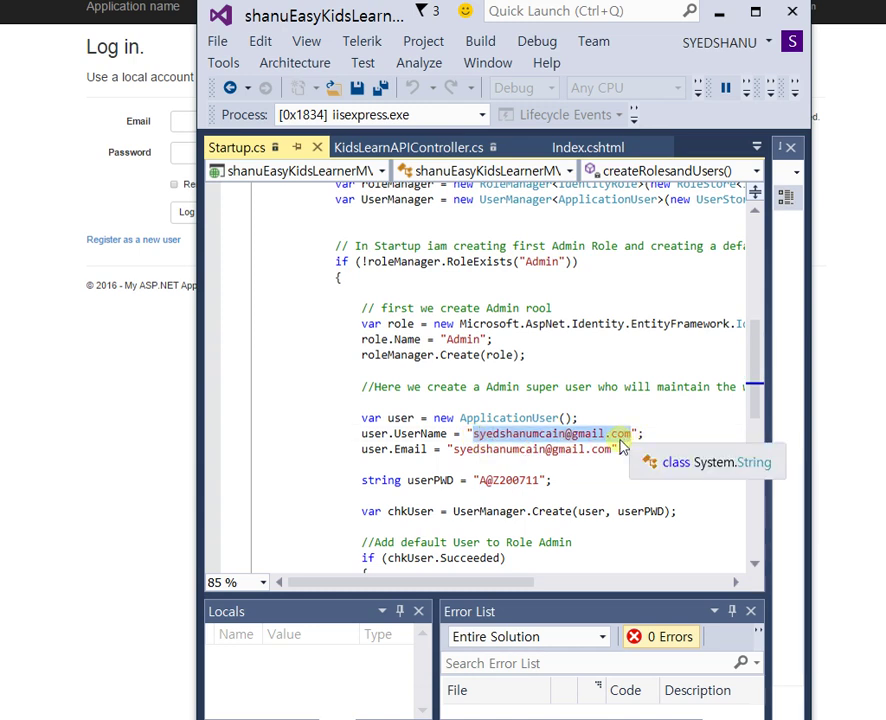
click(188, 128)
Log in with the pasted admin user name and the userPWD password copied from Startup.cs.
key(ctrl+v)
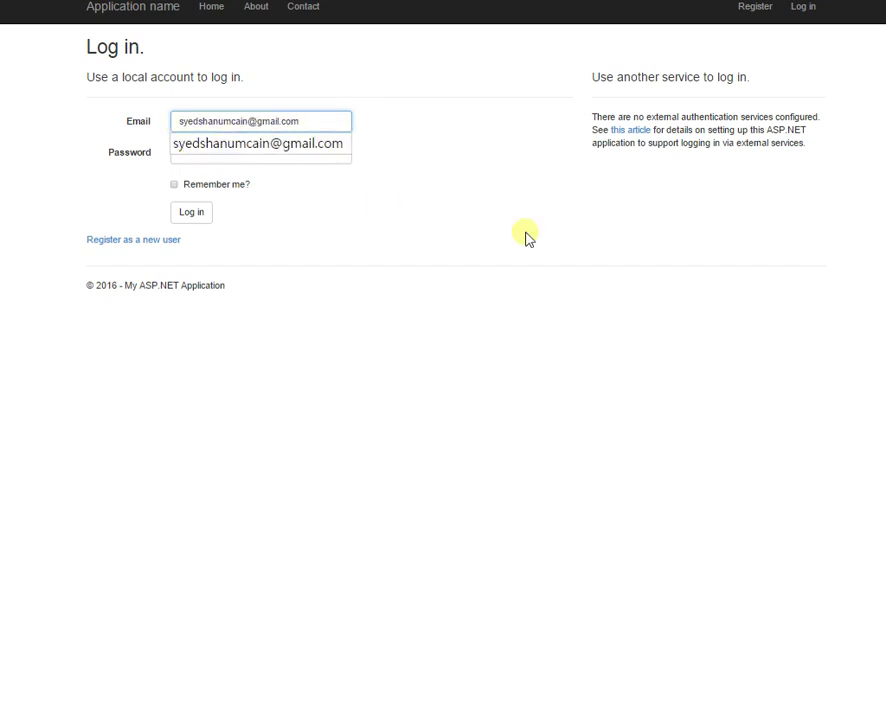
key(alt+Tab)
drag(479, 480, 547, 483)
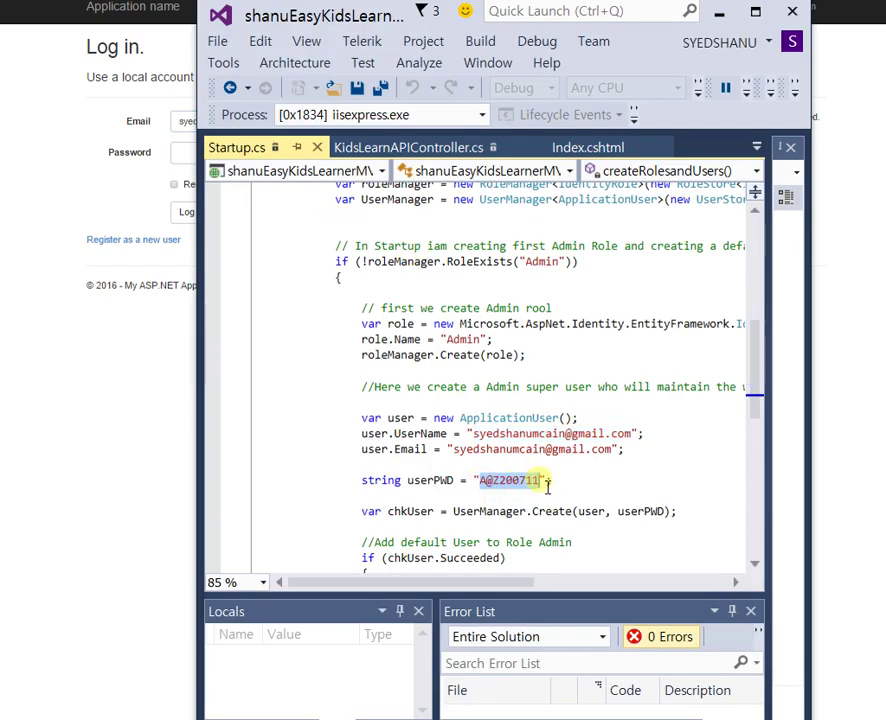
click(192, 157)
key(ctrl+v)
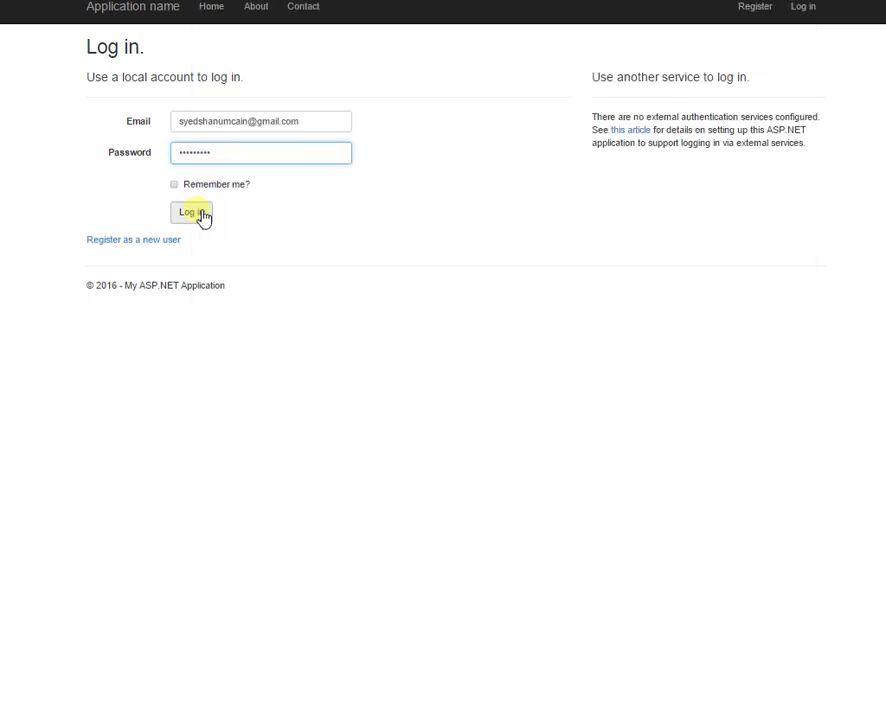
click(200, 213)
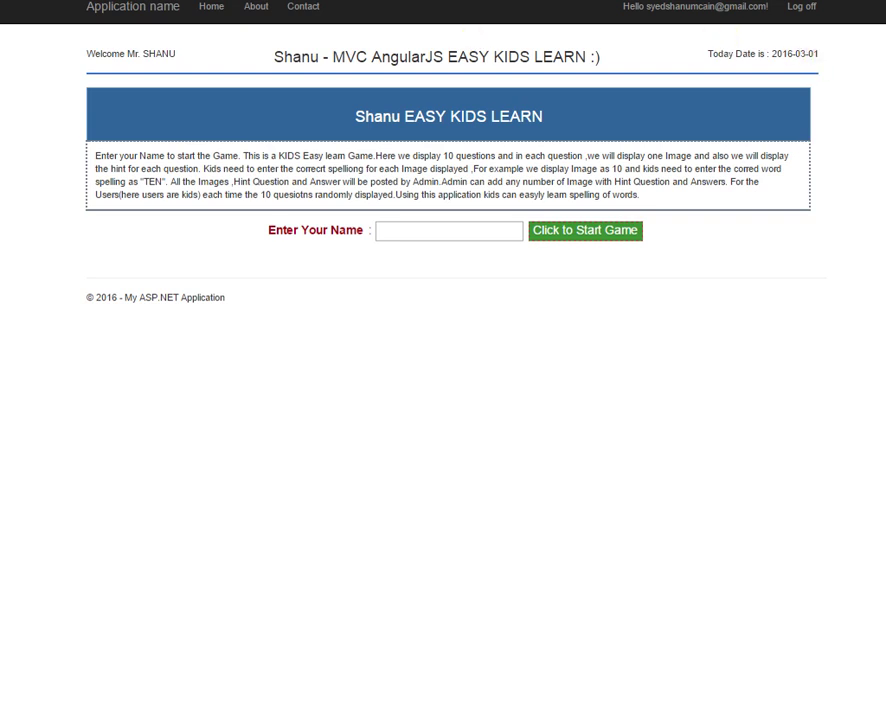
key(F4)
Go to the KIDS LEARNER Management page via the address-bar suggestion.
key(Down)
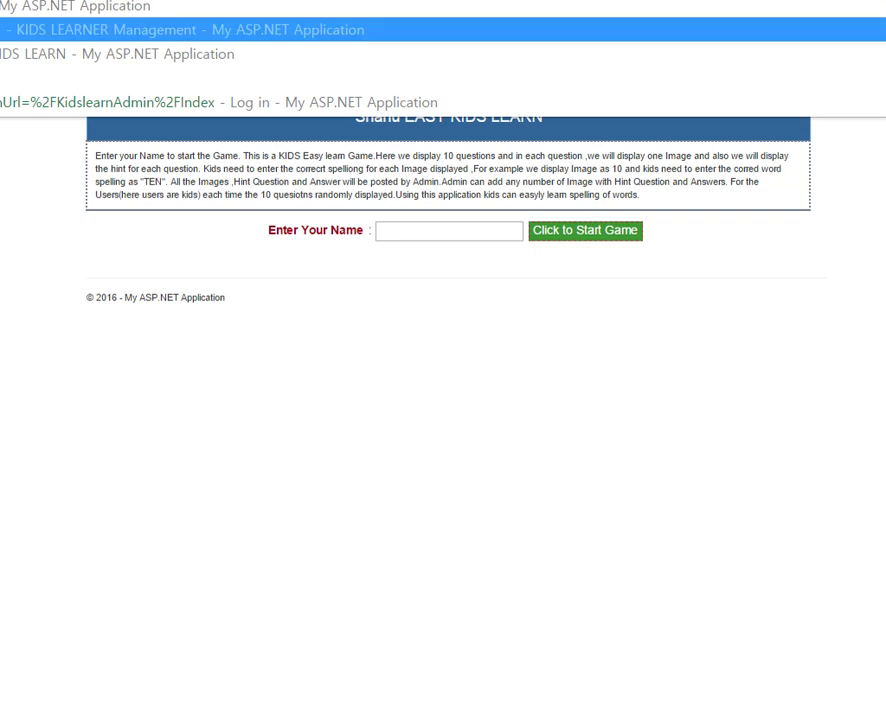
key(Return)
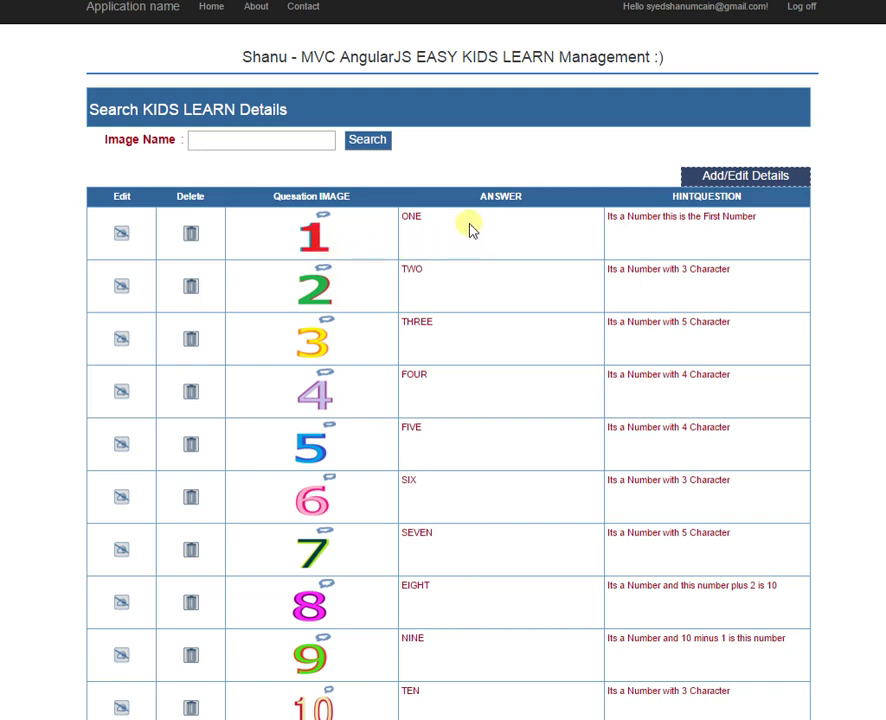
Remove the TWO row from the management list and confirm the deletion.
drag(621, 220, 800, 230)
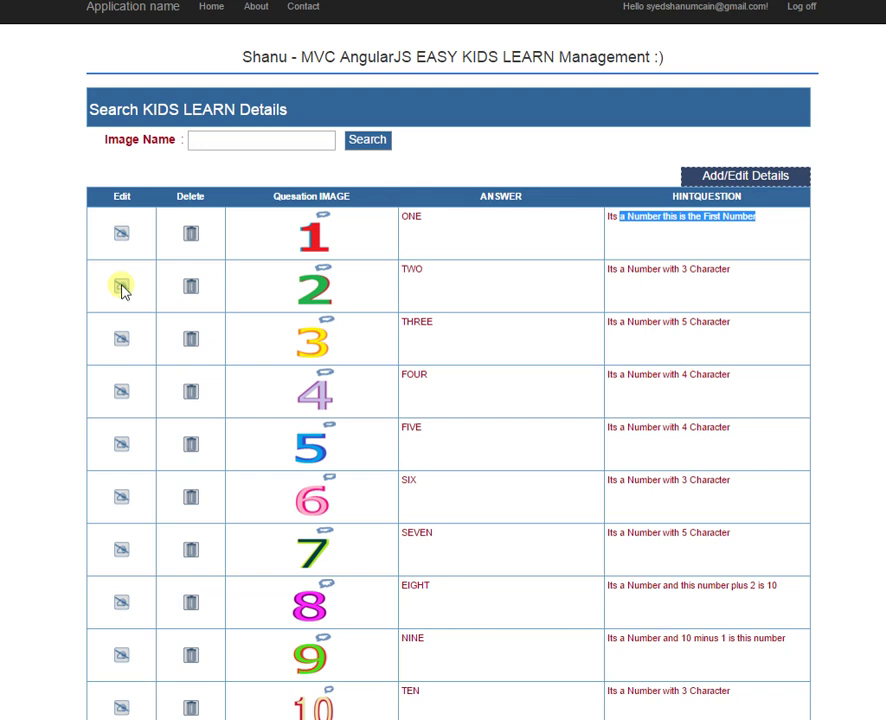
click(193, 290)
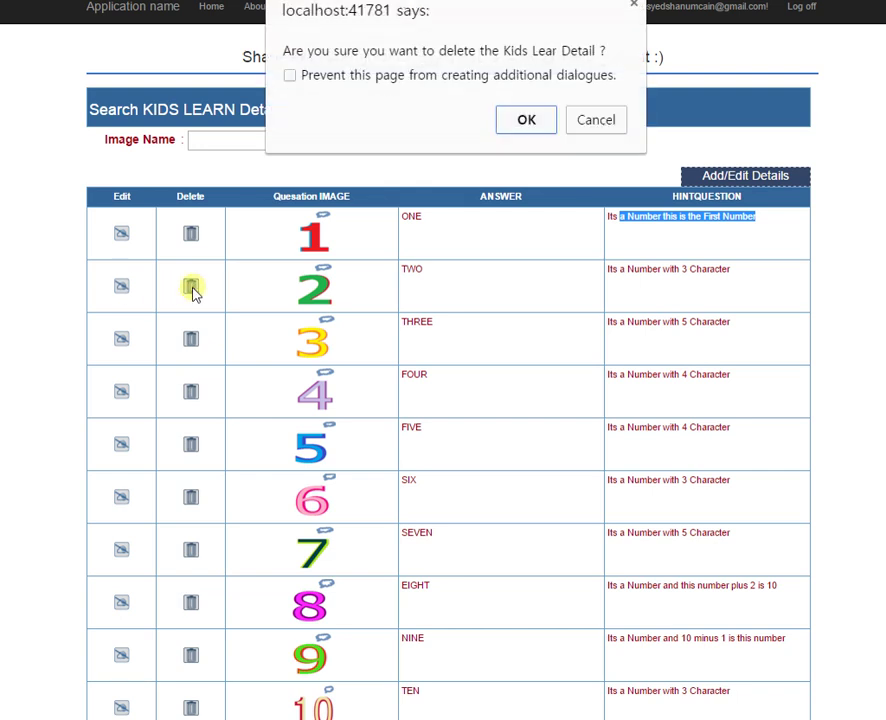
click(528, 121)
click(594, 122)
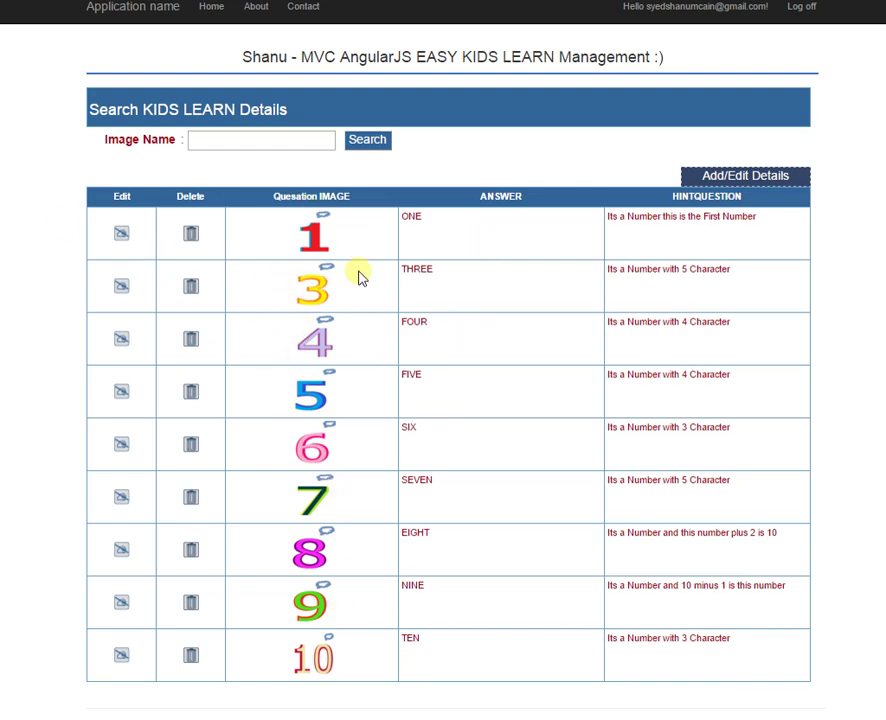
Open Add/Edit Details and enter TWO as the new question's answer.
click(736, 180)
click(280, 288)
text(TWO)
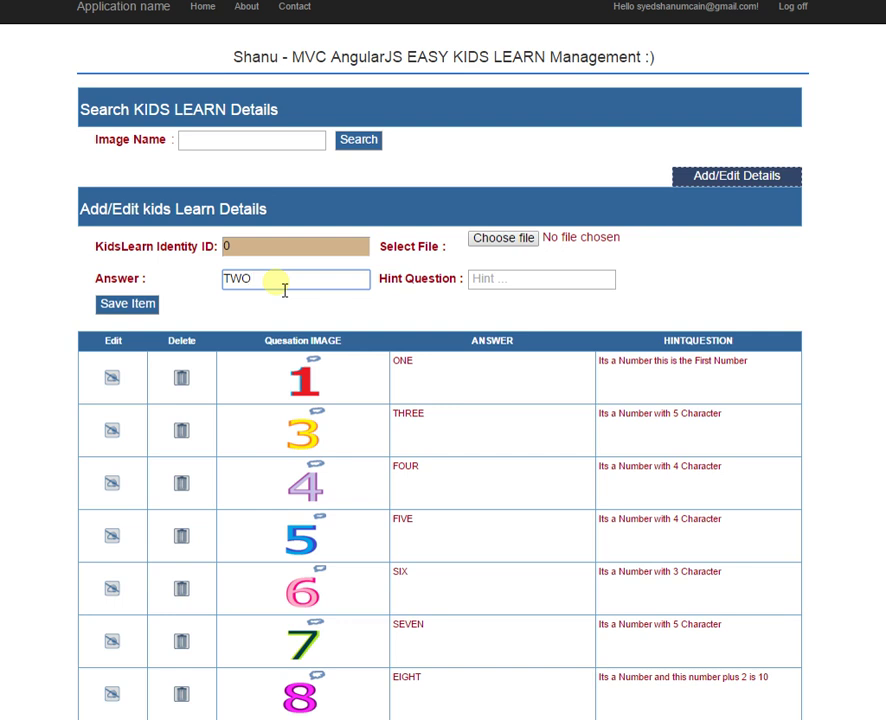
click(508, 240)
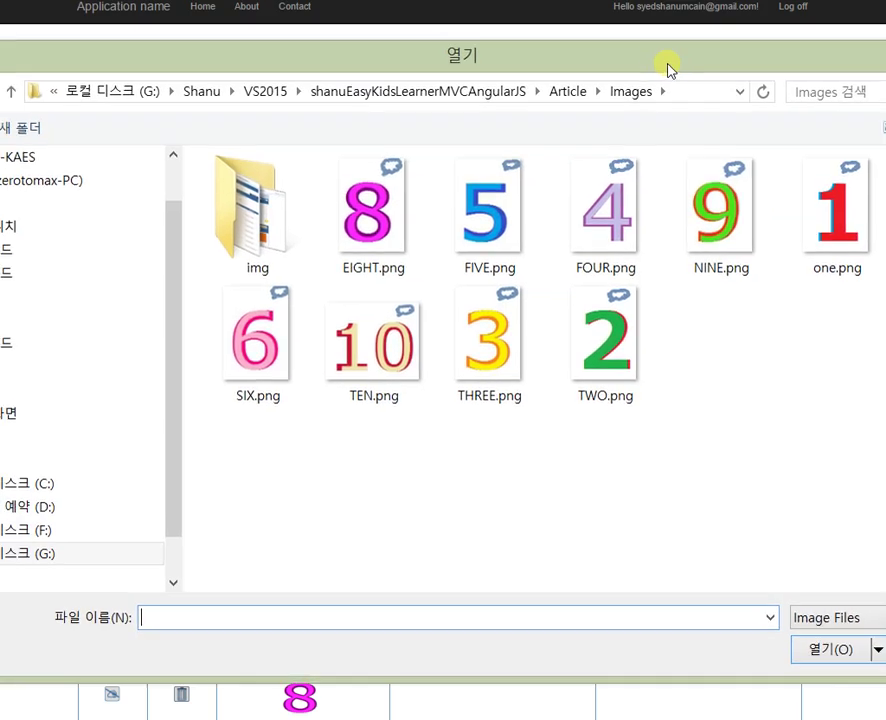
Select TWO.png in the Open dialog as the question image.
click(606, 366)
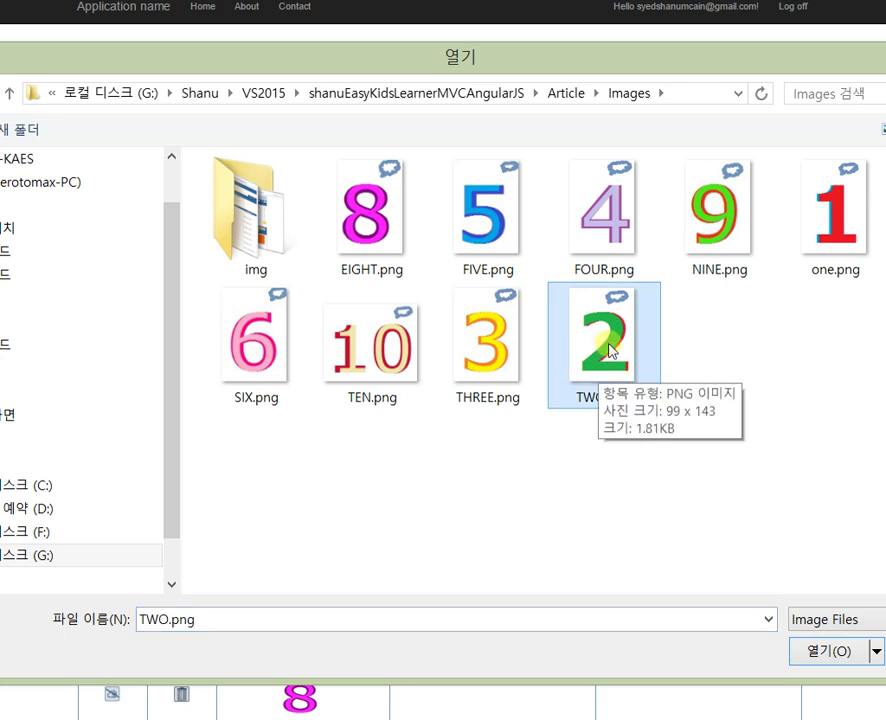
double_click(610, 350)
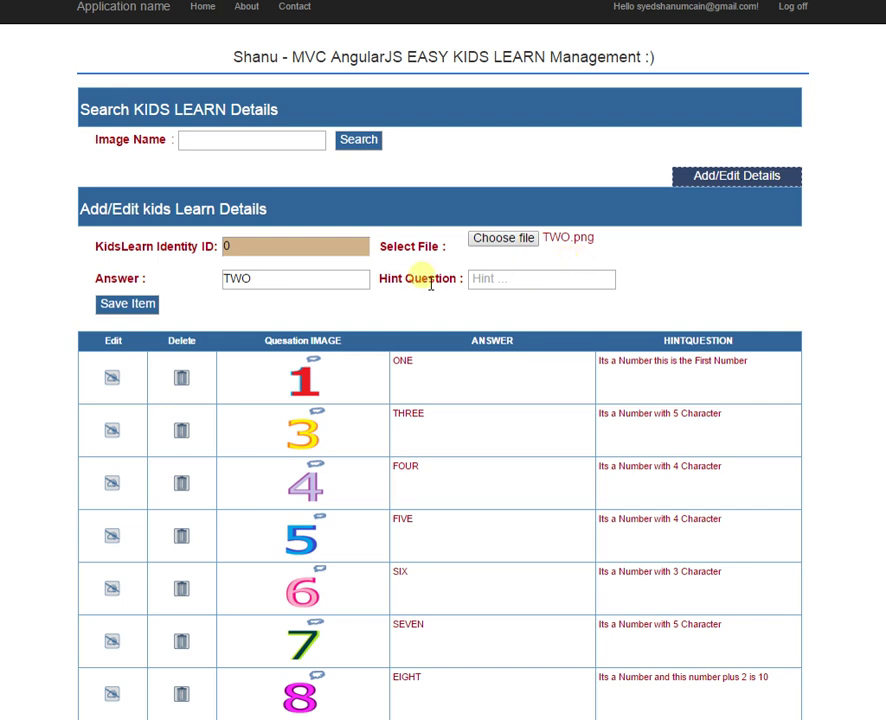
Give the TWO question the hint 'Its a Number and this is the Second Number' and save it.
drag(390, 279, 397, 279)
click(520, 288)
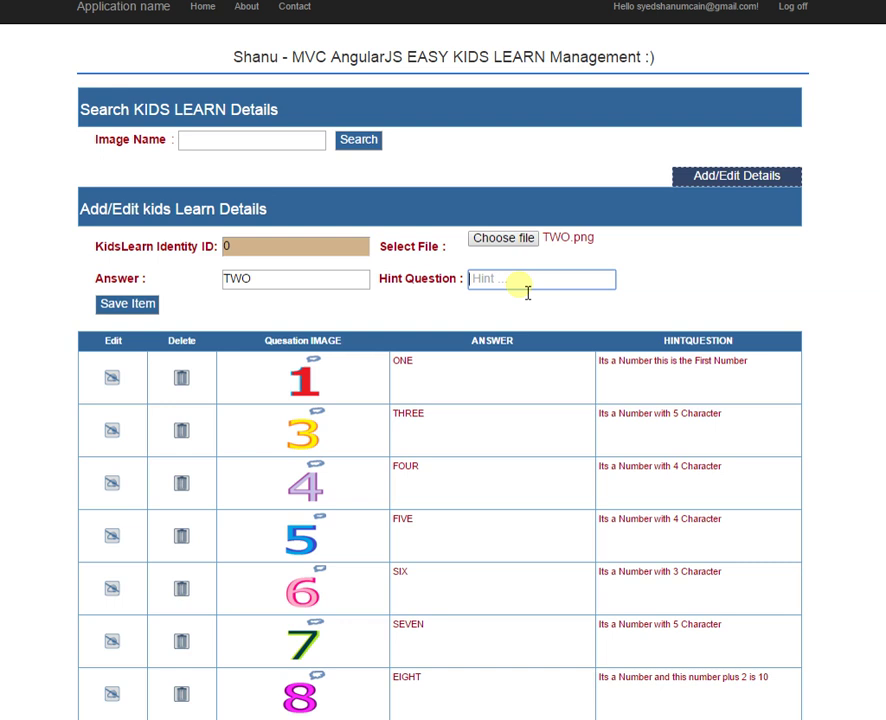
text(It)
text(s a Number an)
text(d this is the Seco)
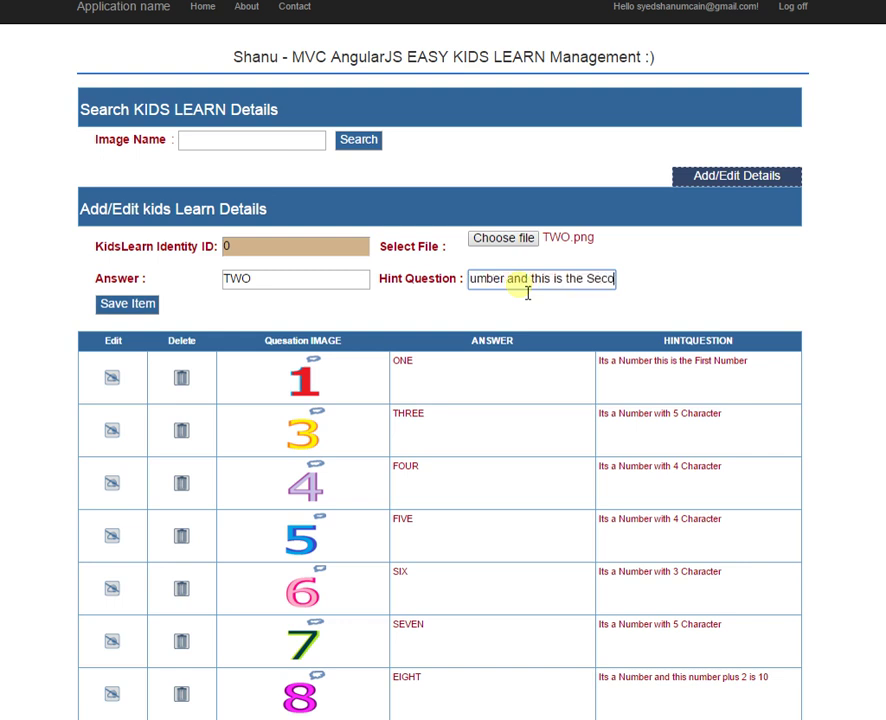
text(nd Number)
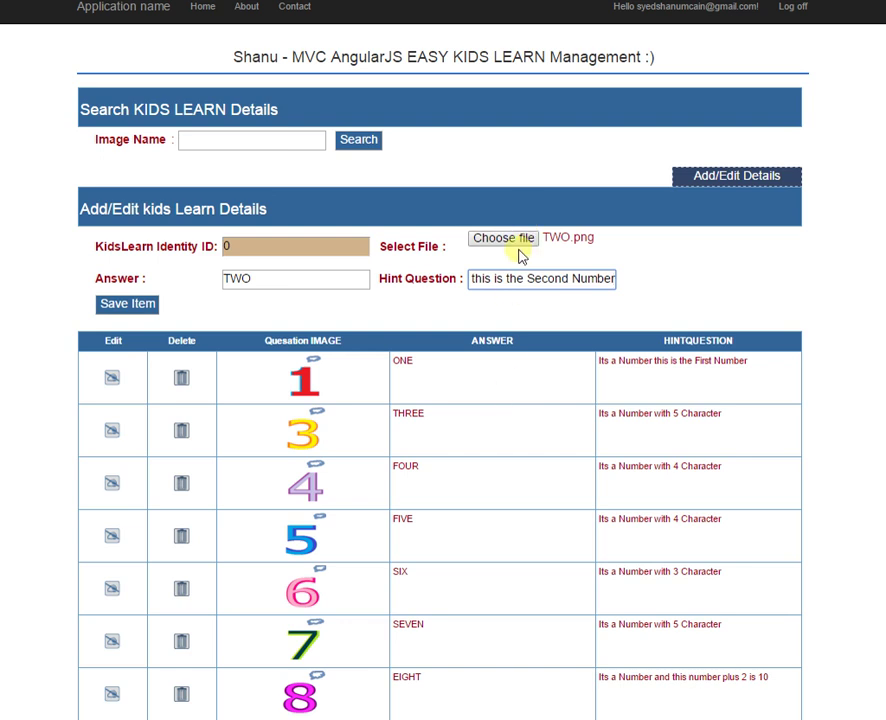
drag(295, 289, 168, 289)
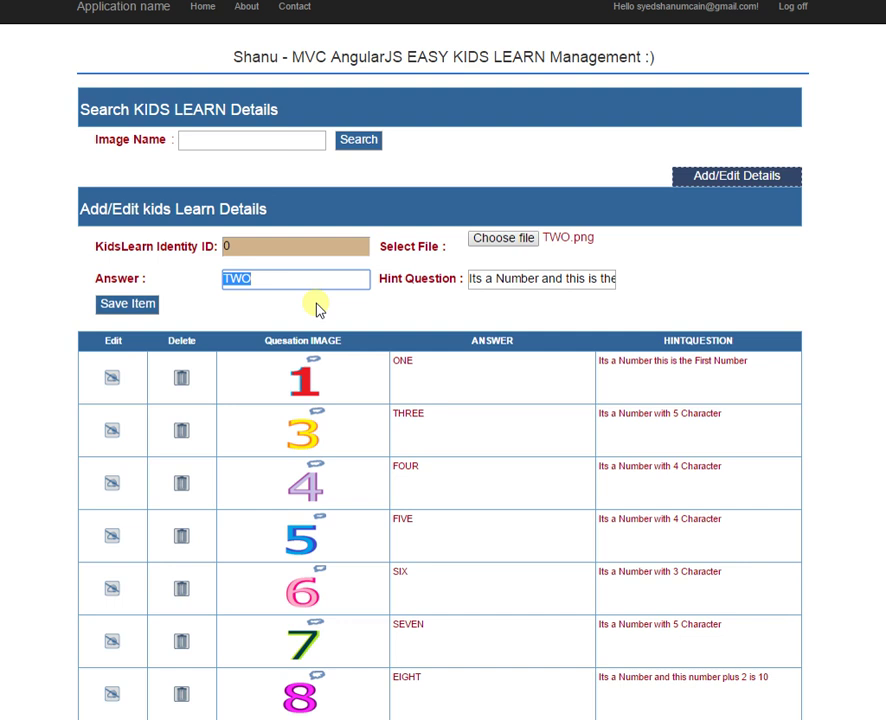
click(522, 288)
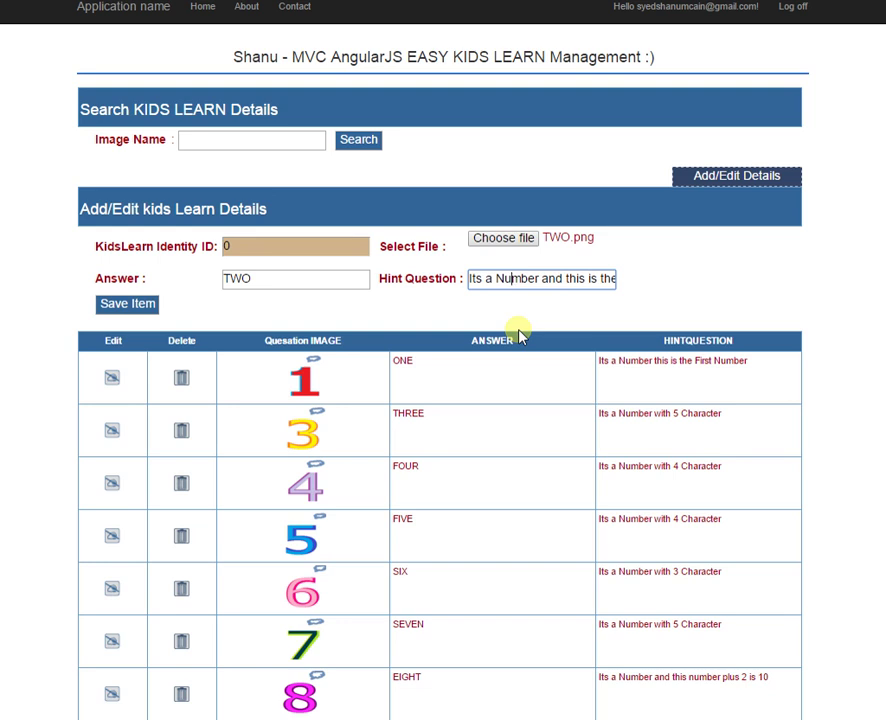
click(137, 312)
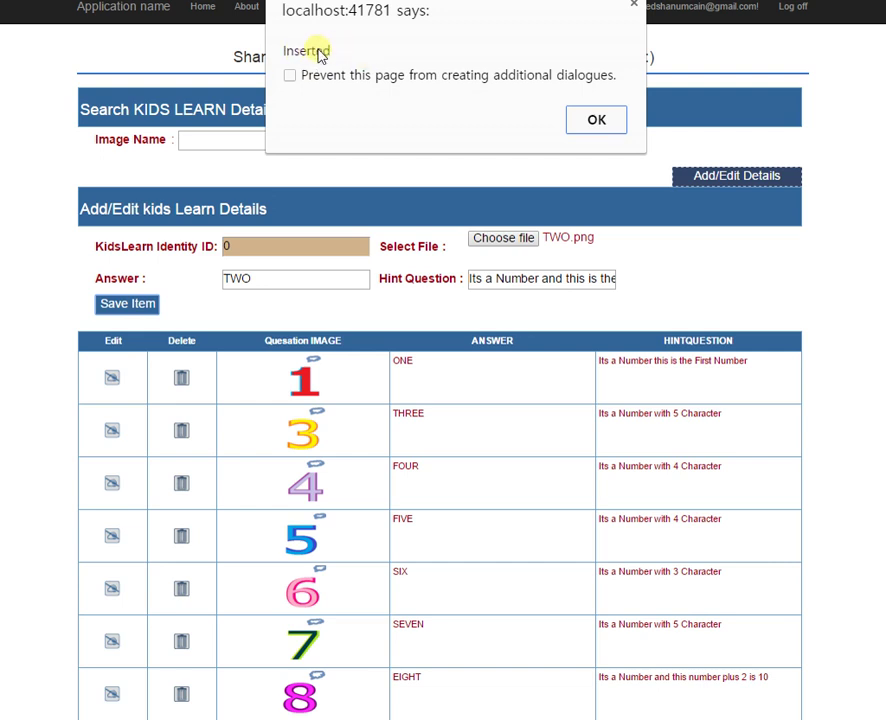
Dismiss the 'Inserted' alert and check the new TWO row at the bottom of the list.
click(598, 120)
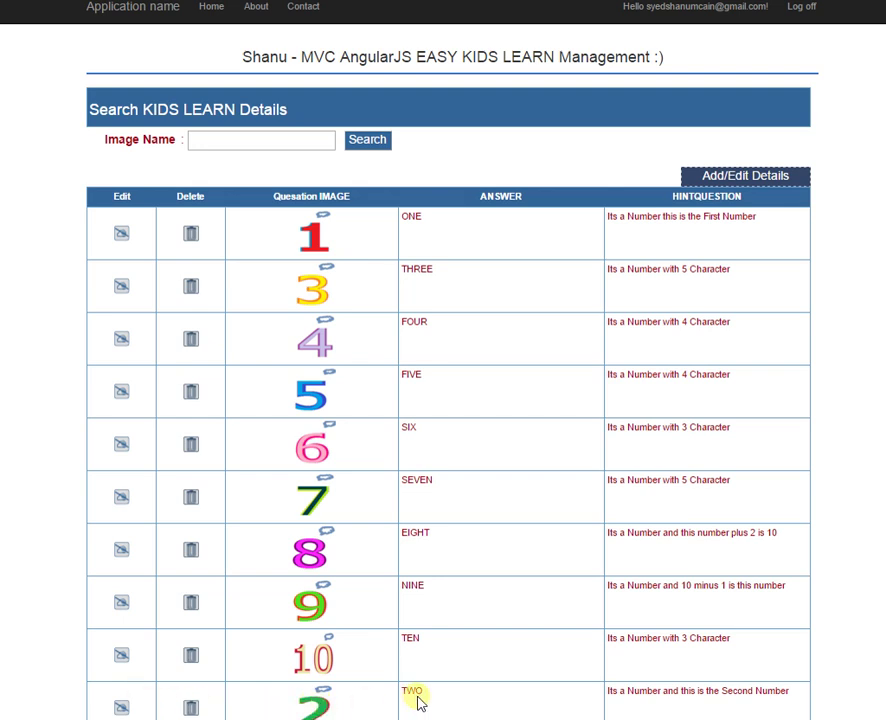
drag(408, 692, 628, 697)
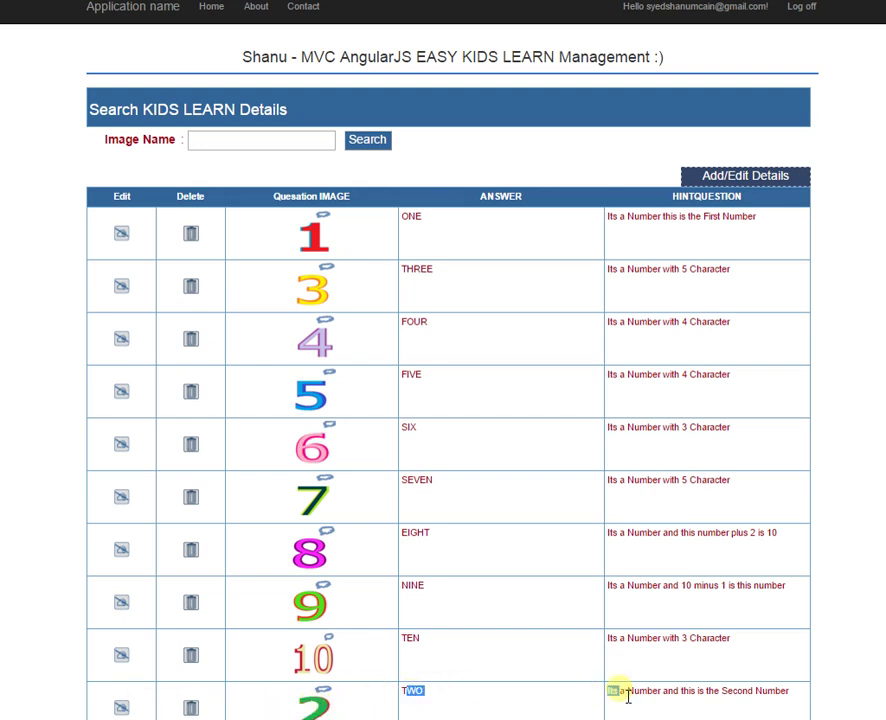
Check record 13's saved answer TWO, image and hint in the edit form, then log off.
click(131, 709)
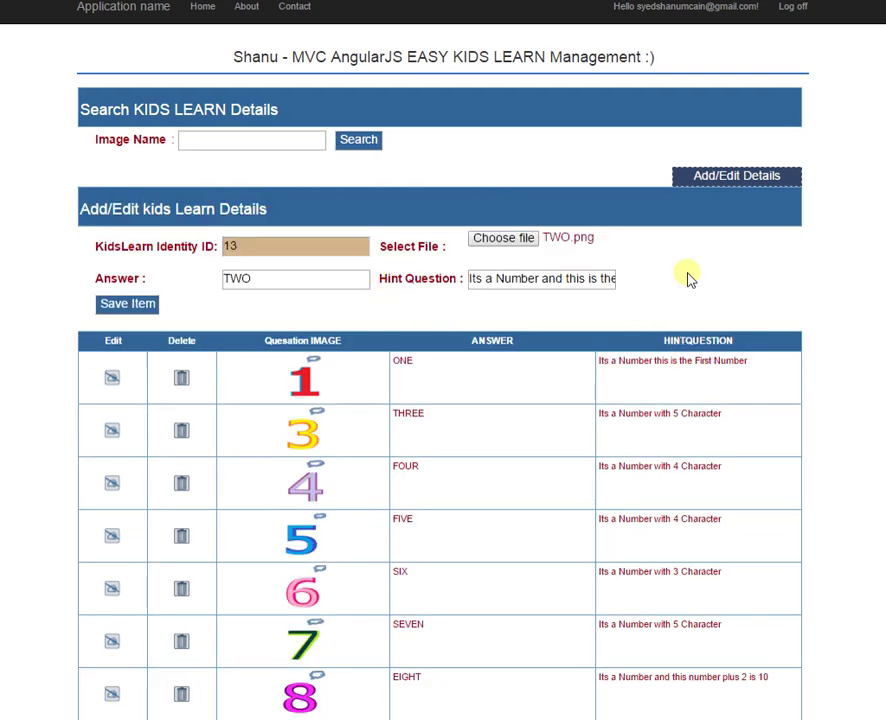
click(545, 280)
drag(229, 284, 270, 287)
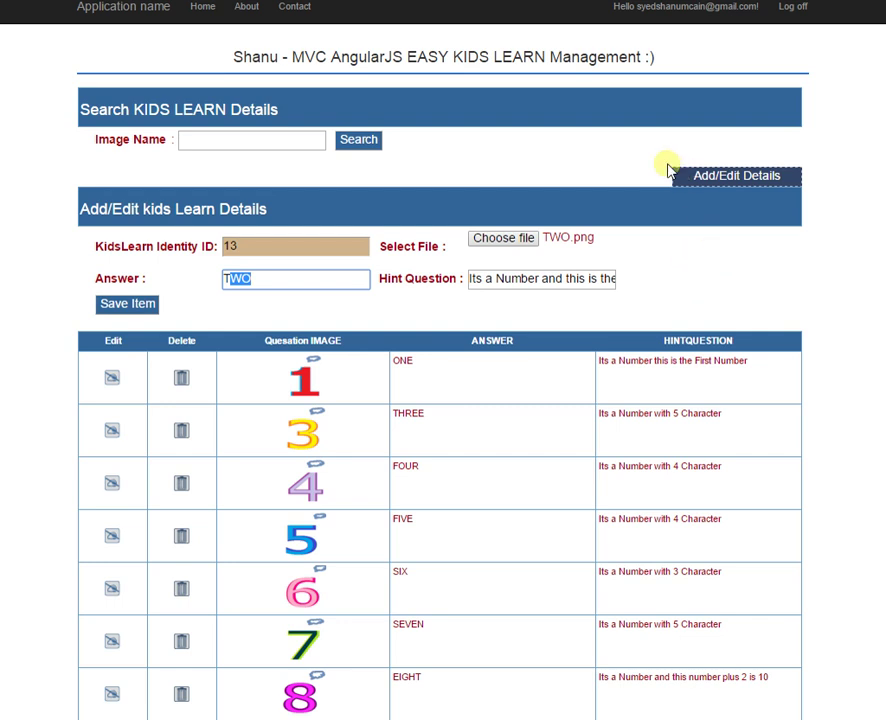
click(793, 7)
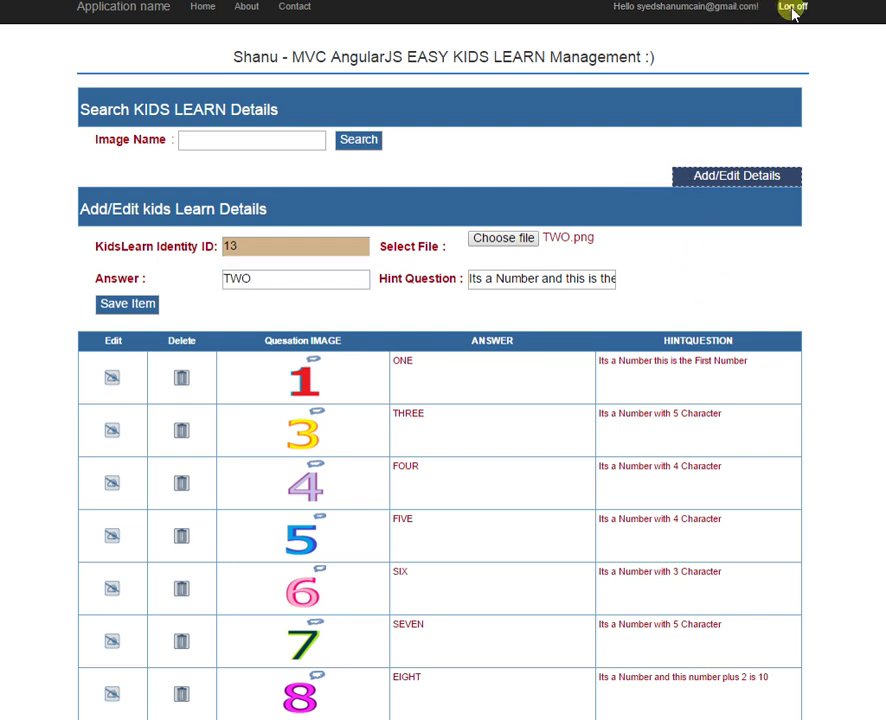
Return to the game home page and enter the player's name in the Enter Your Name box.
click(222, 10)
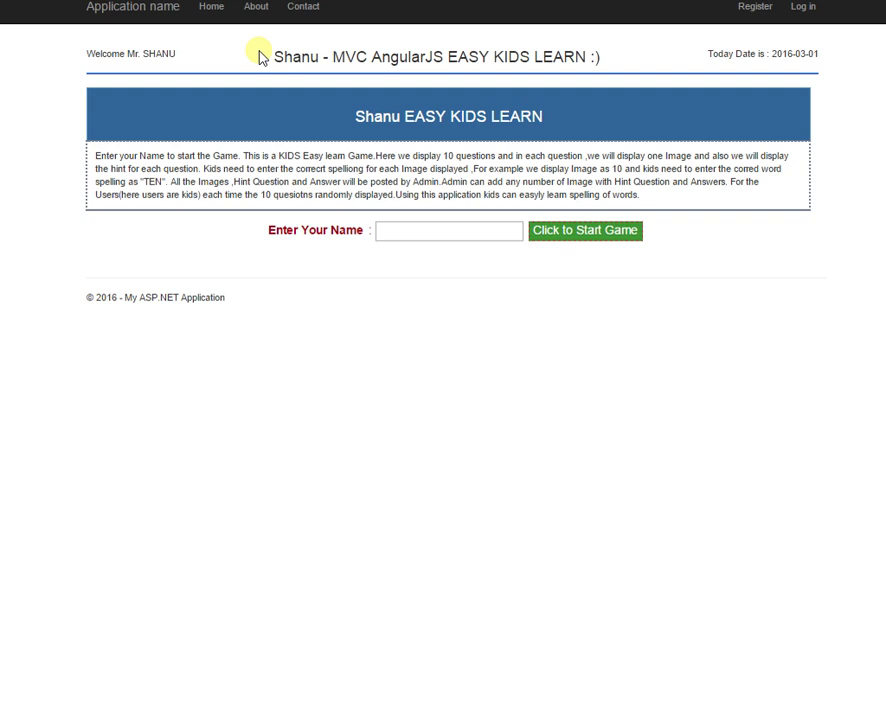
drag(94, 157, 622, 180)
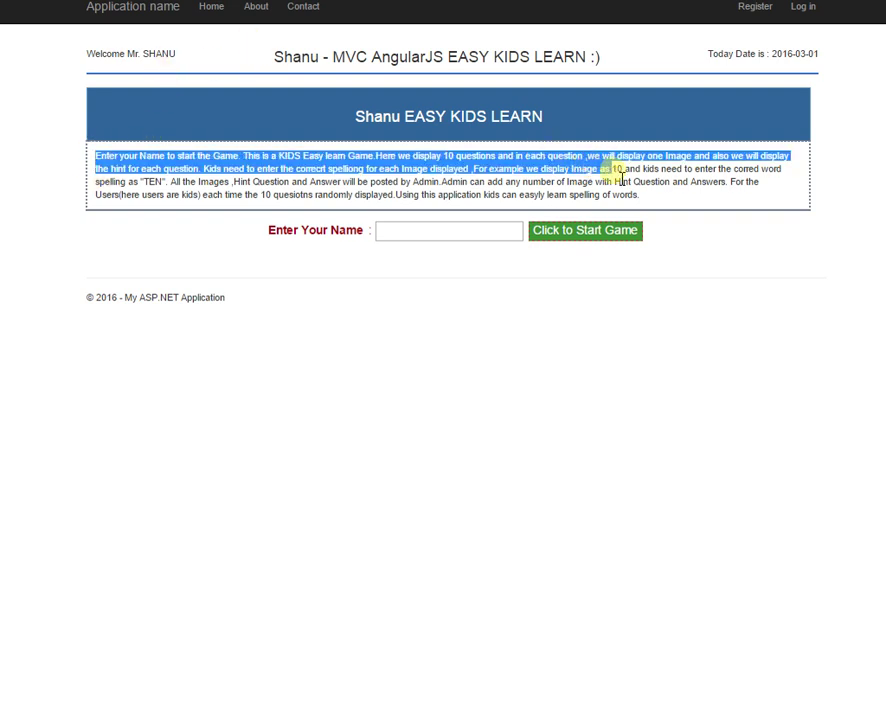
click(438, 240)
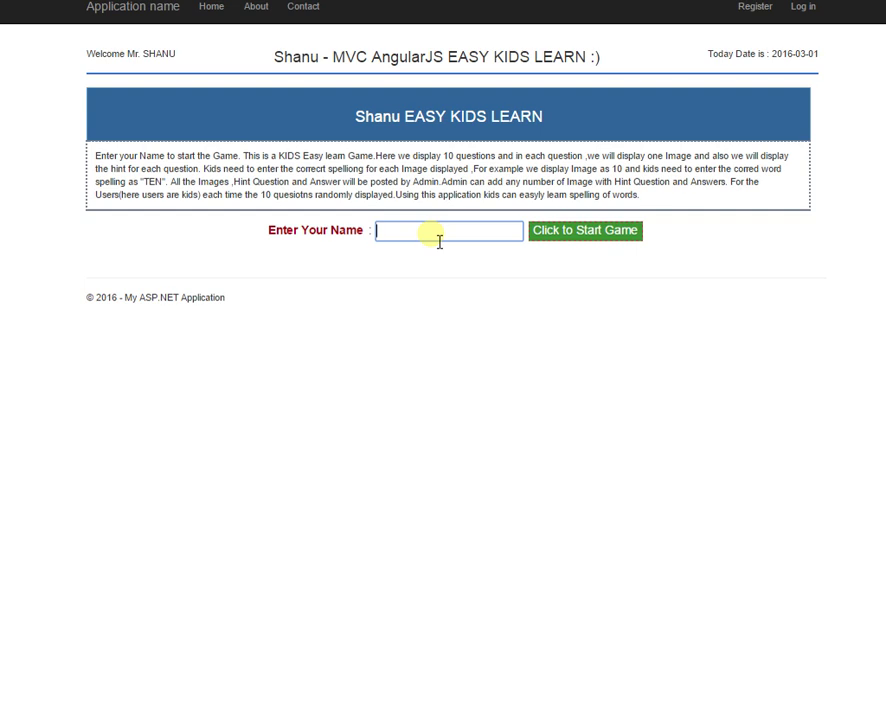
text(AFRAZ)
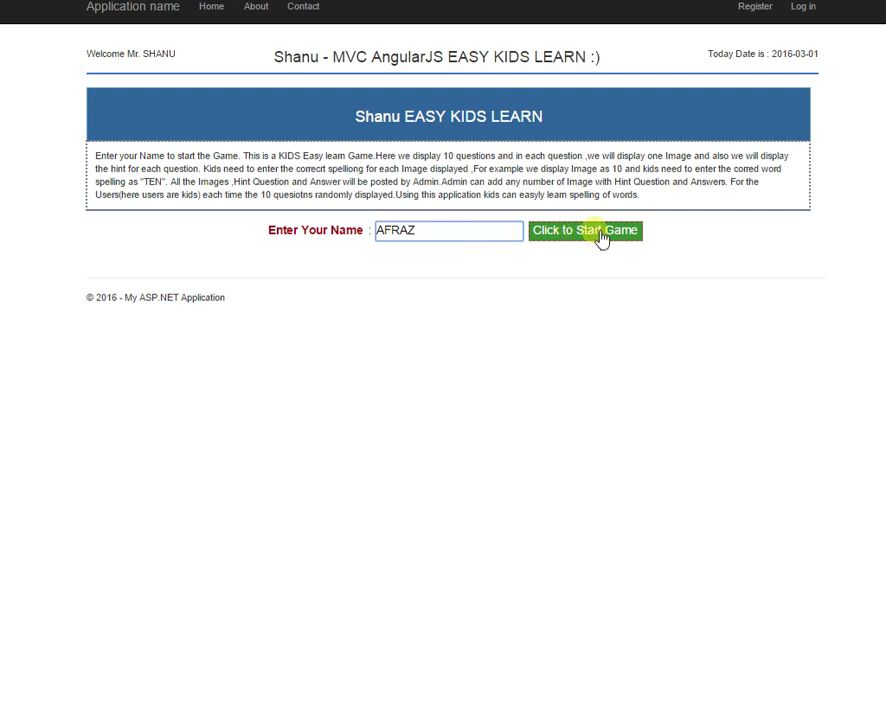
Start a new game so question 1 appears with its picture and 0 points.
click(600, 238)
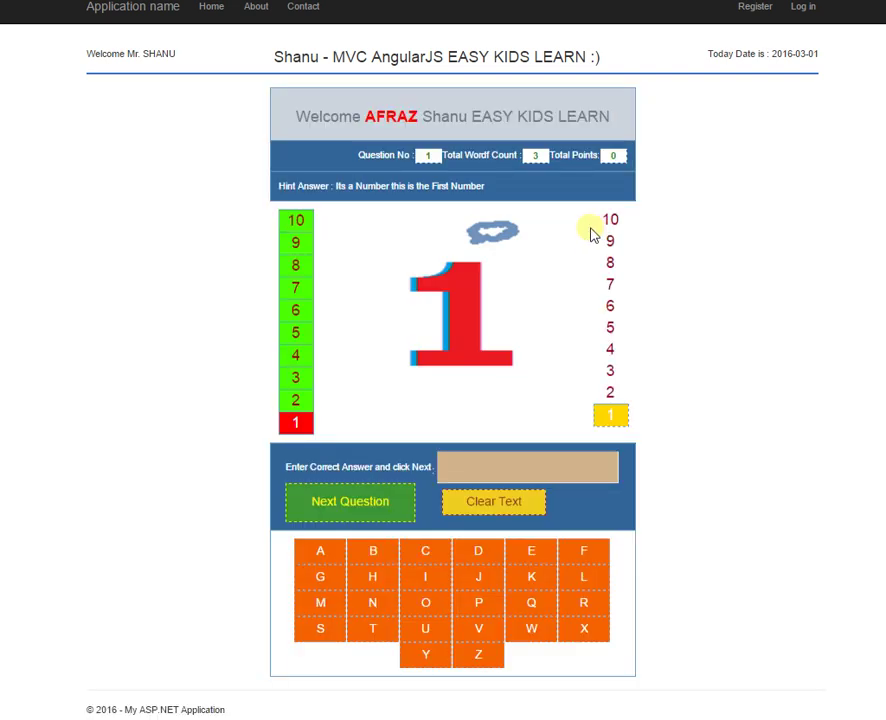